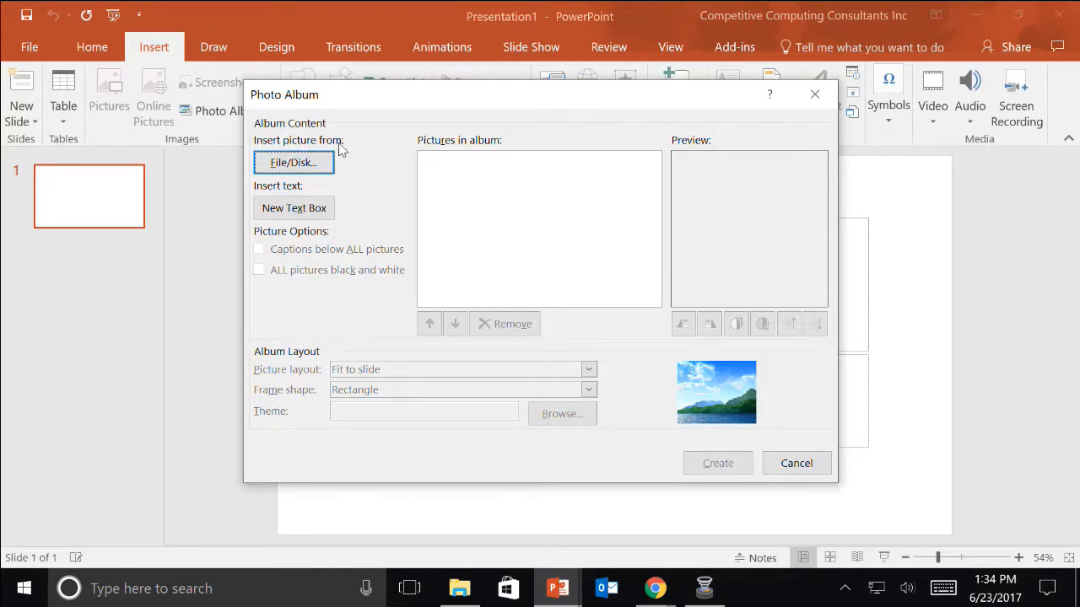
Add all six product images from the Product Pictures folder on USB DISK (D:) to the photo album
left_click(328, 168)
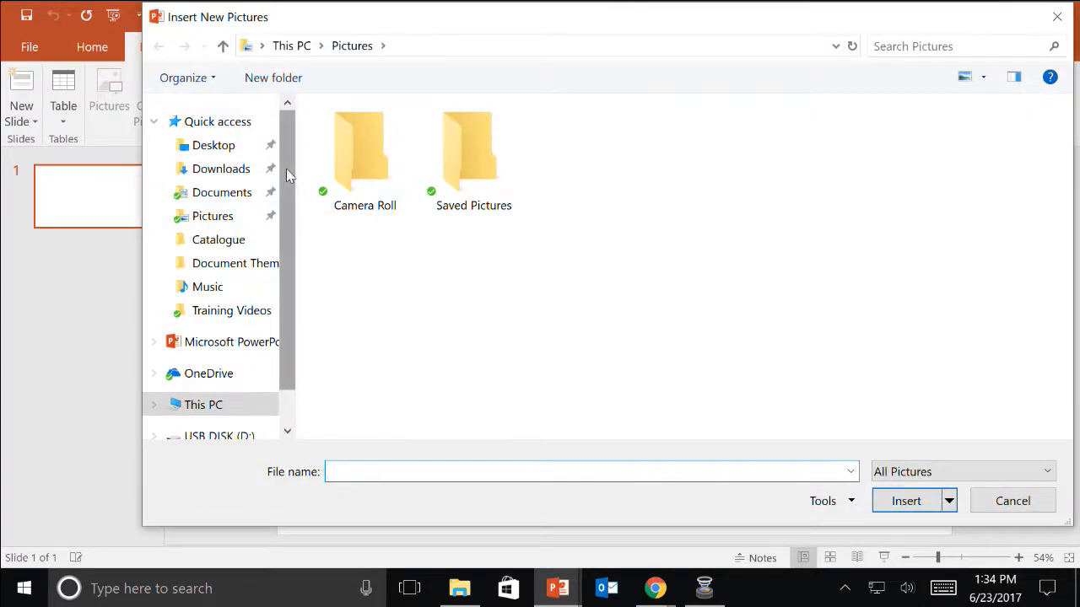
left_click_drag(287, 169, 291, 235)
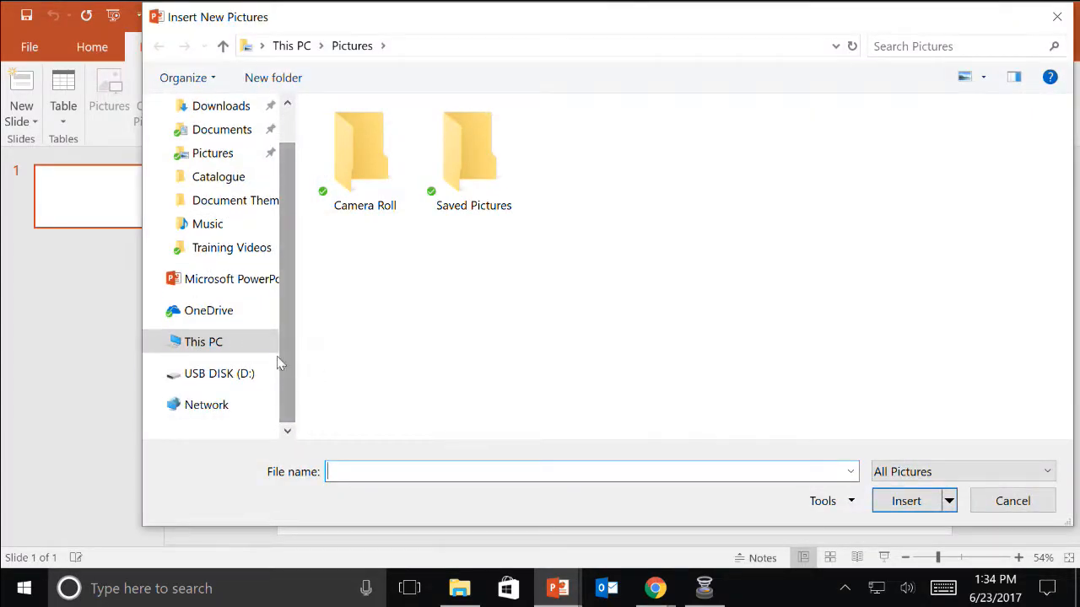
left_click(224, 378)
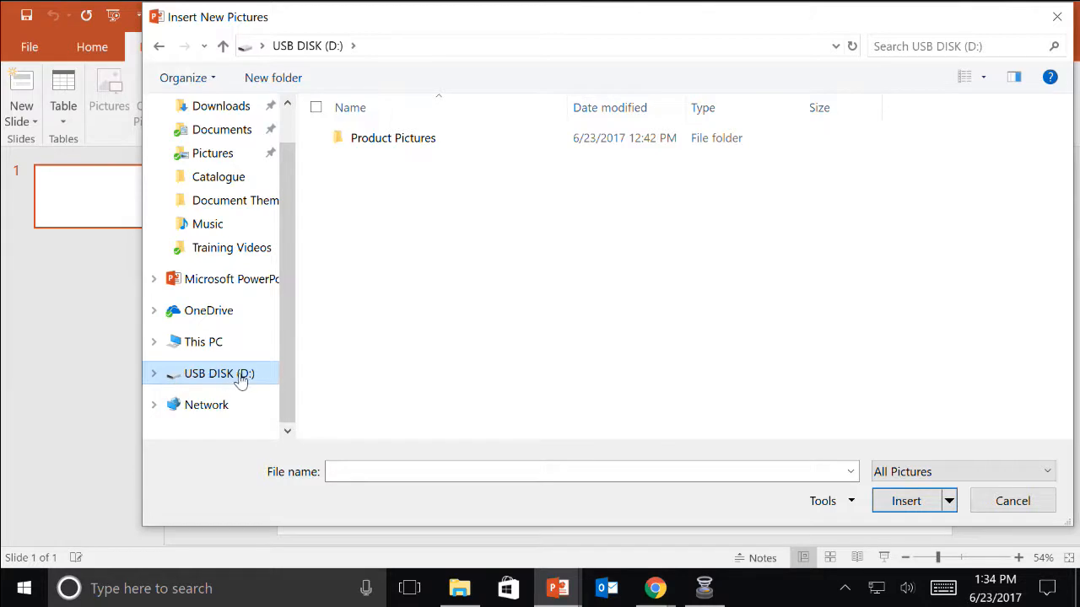
double_click(372, 143)
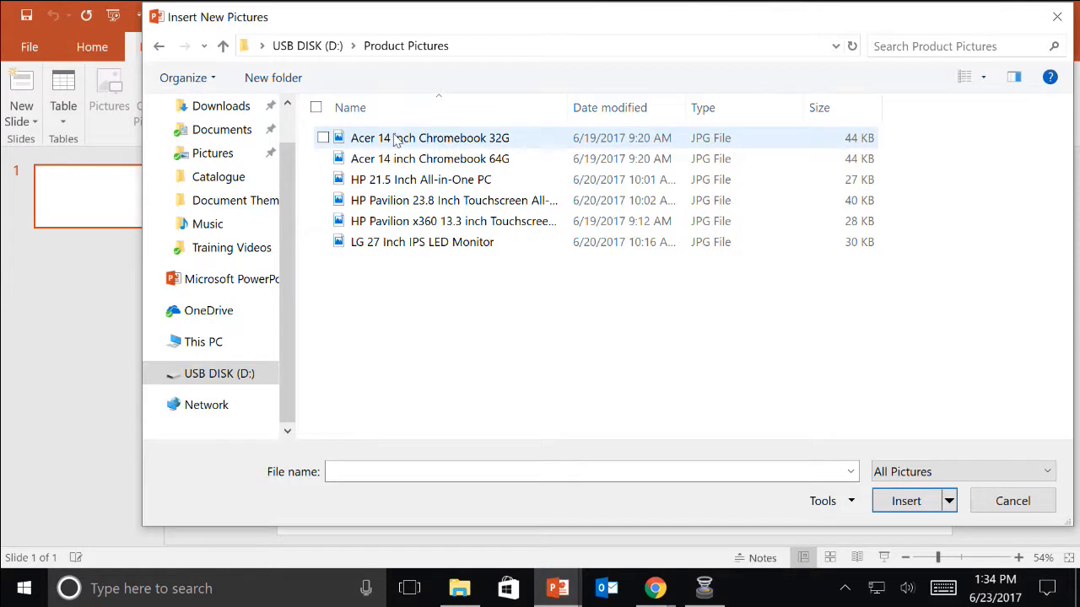
left_click(394, 140)
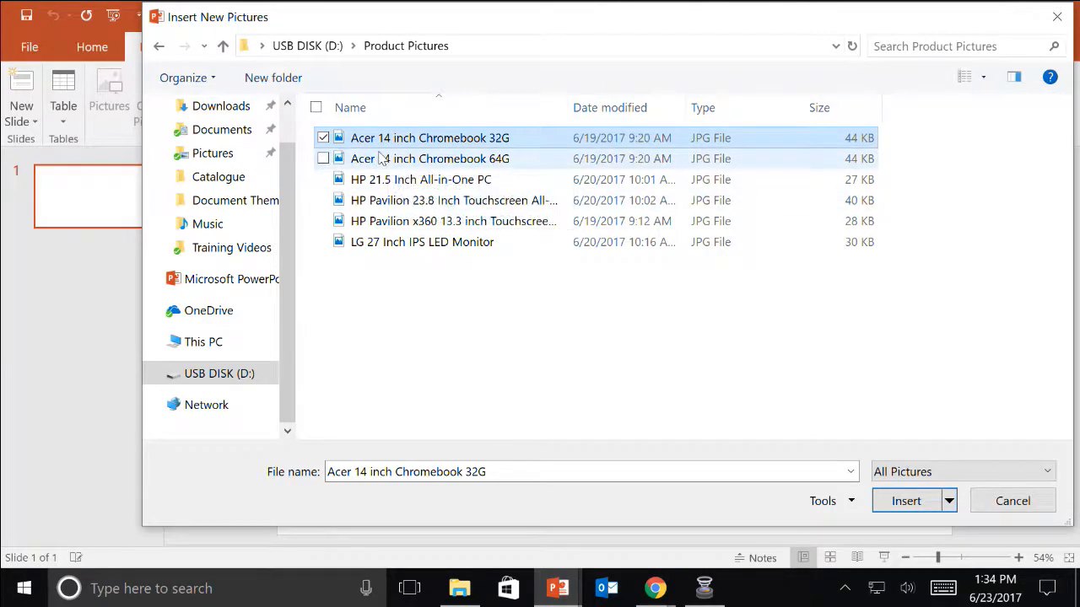
left_click(380, 158, "ctrl")
left_click(382, 180, "ctrl")
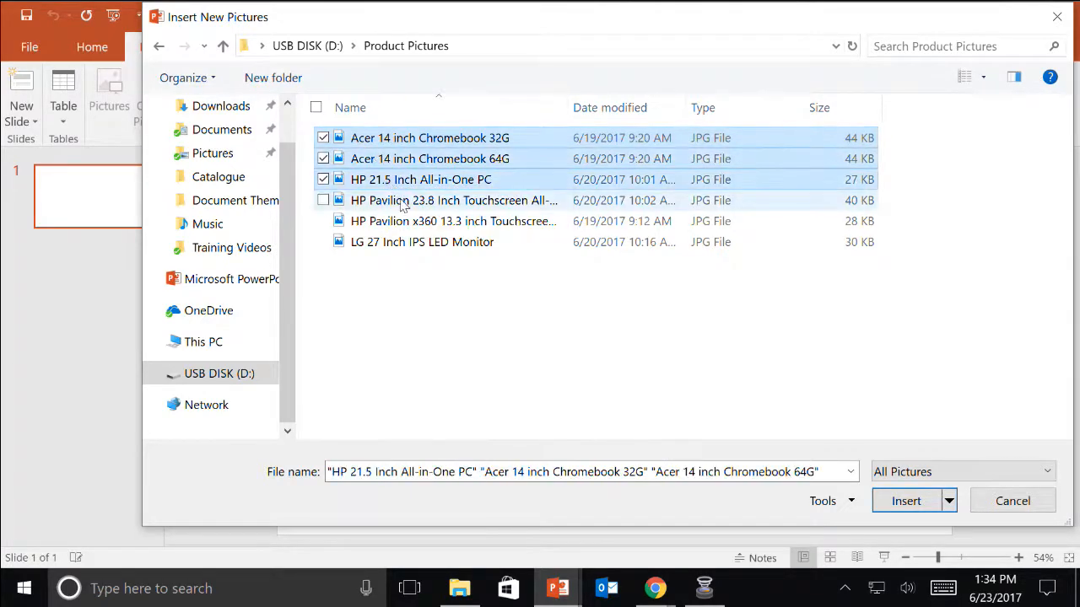
left_click(404, 203, "ctrl")
left_click(406, 221, "ctrl")
left_click(415, 243, "ctrl")
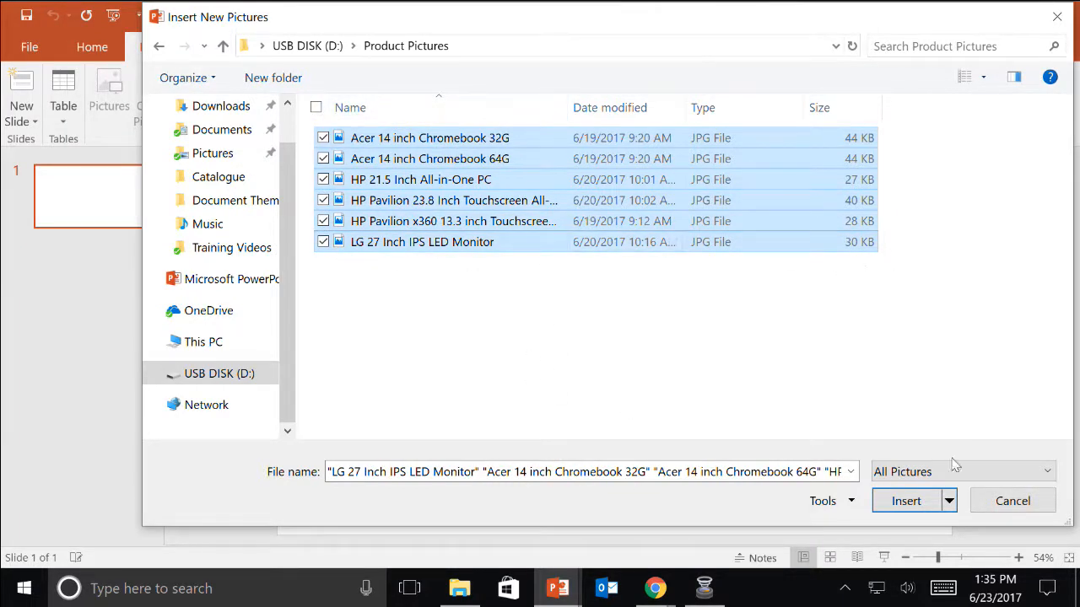
left_click(898, 505)
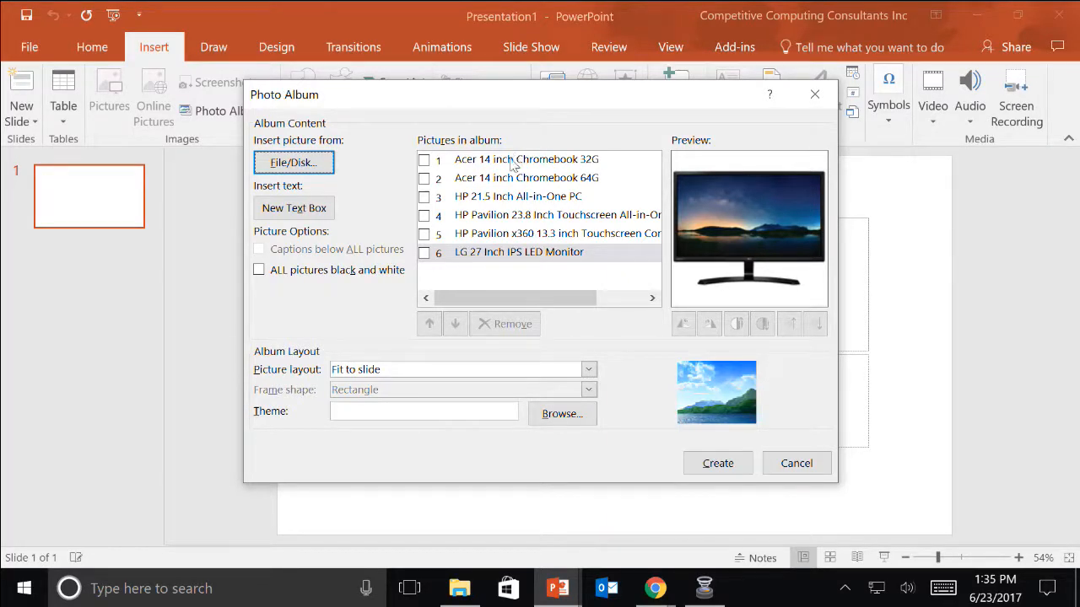
Preview each picture in the album list, from the Acer 14 inch Chromebook 32G to the LG 27 Inch IPS LED Monitor
left_click(511, 161)
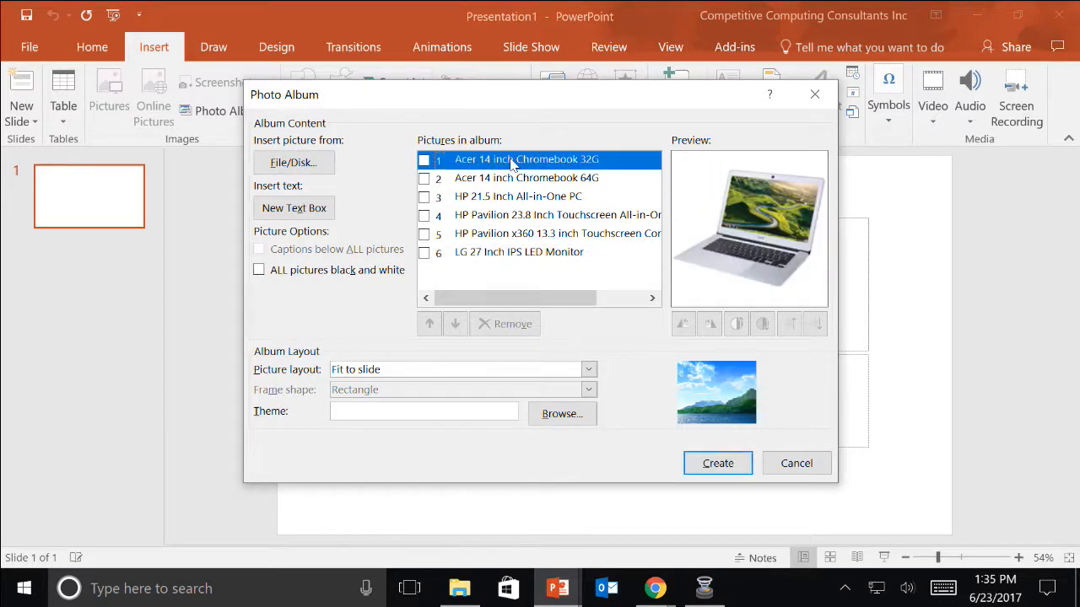
key("Down")
key("Down")
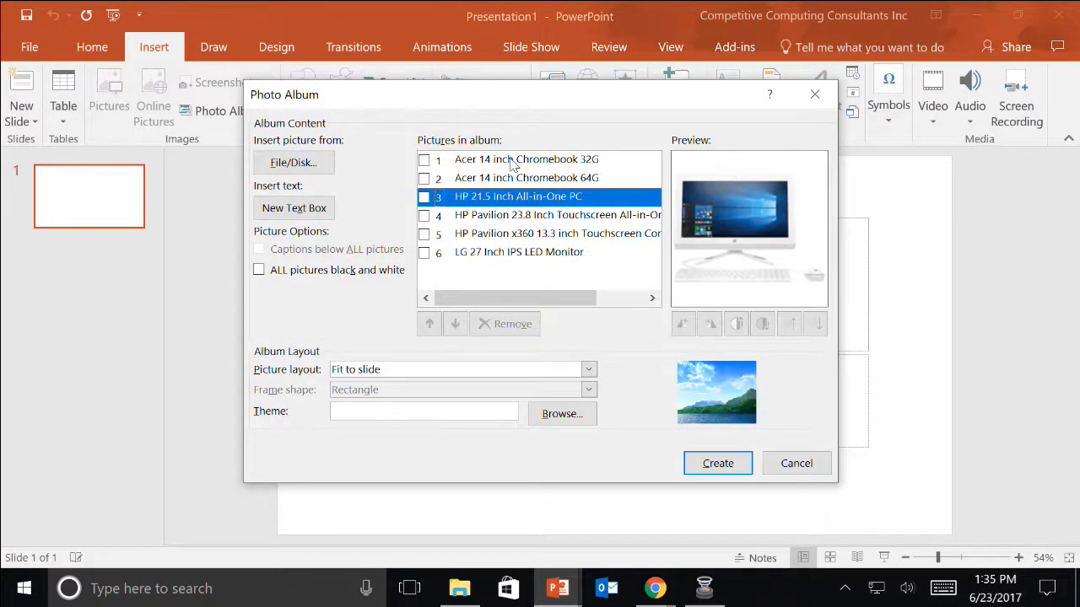
key("Up")
key("Down")
key("Down")
key("Down")
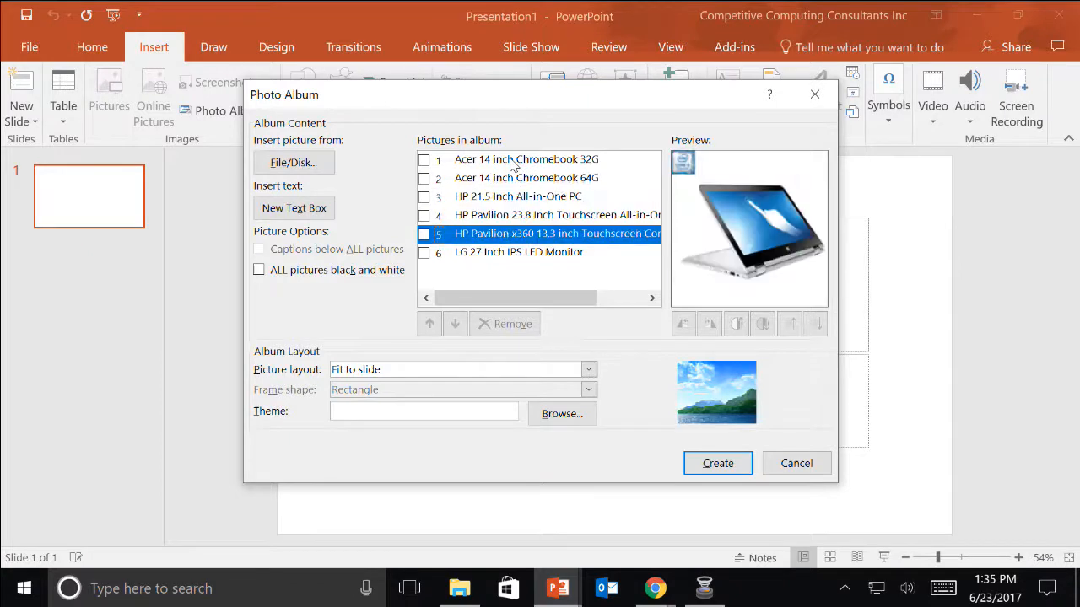
key("Down")
key("Up")
key("Up")
key("Up")
key("Up")
key("Up")
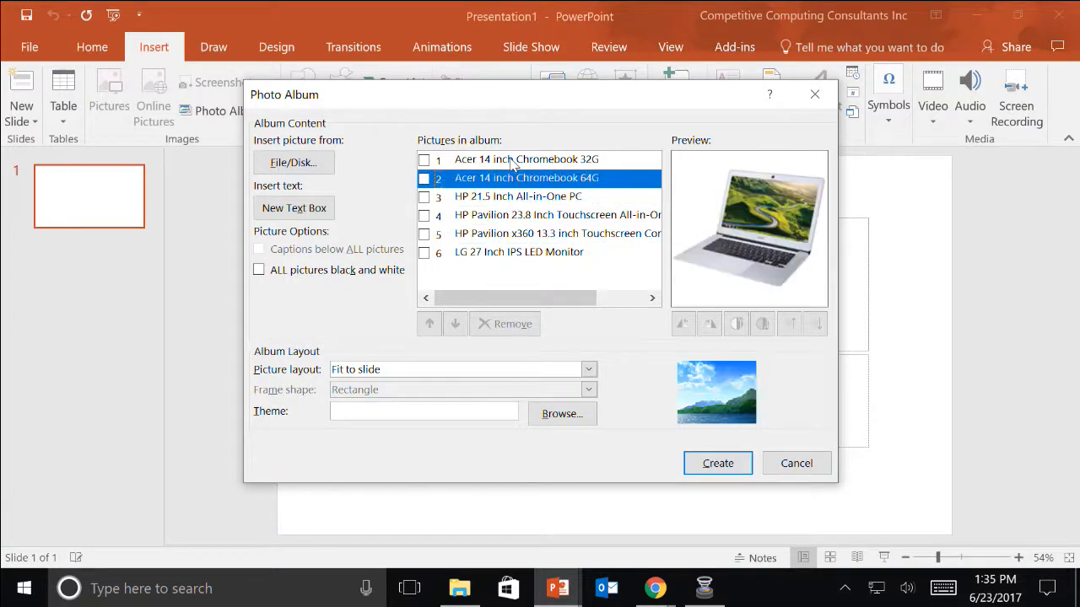
key("Down")
key("Down")
key("Down")
key("Down")
key("Down")
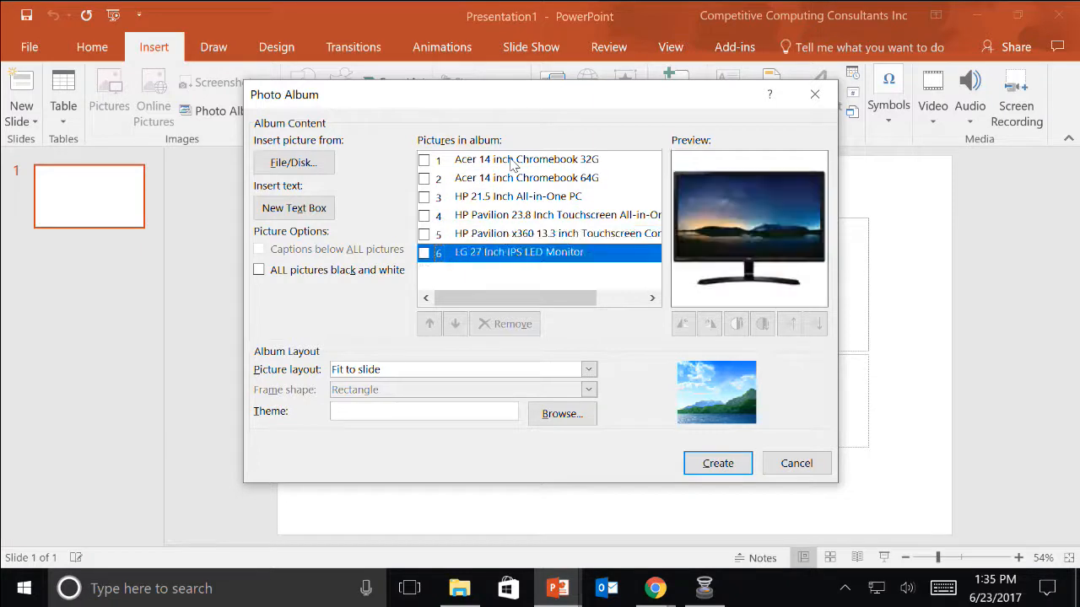
key("Up")
key("Up")
key("Up")
key("Up")
key("Up")
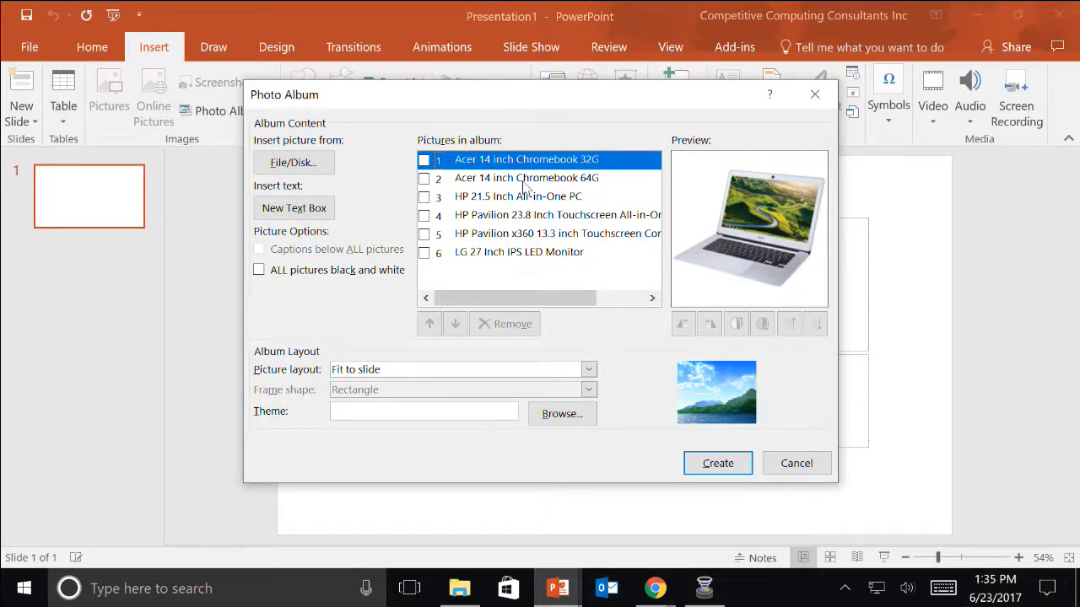
Set the album's picture layout to 2 pictures and its frame shape to Rounded Rectangle
left_click(588, 370)
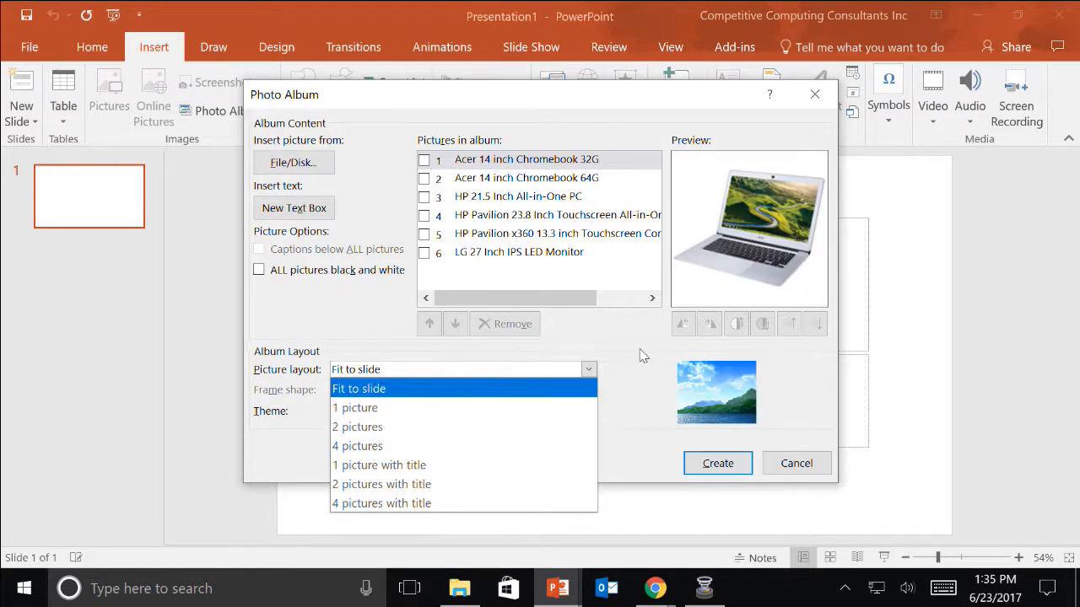
left_click(411, 433)
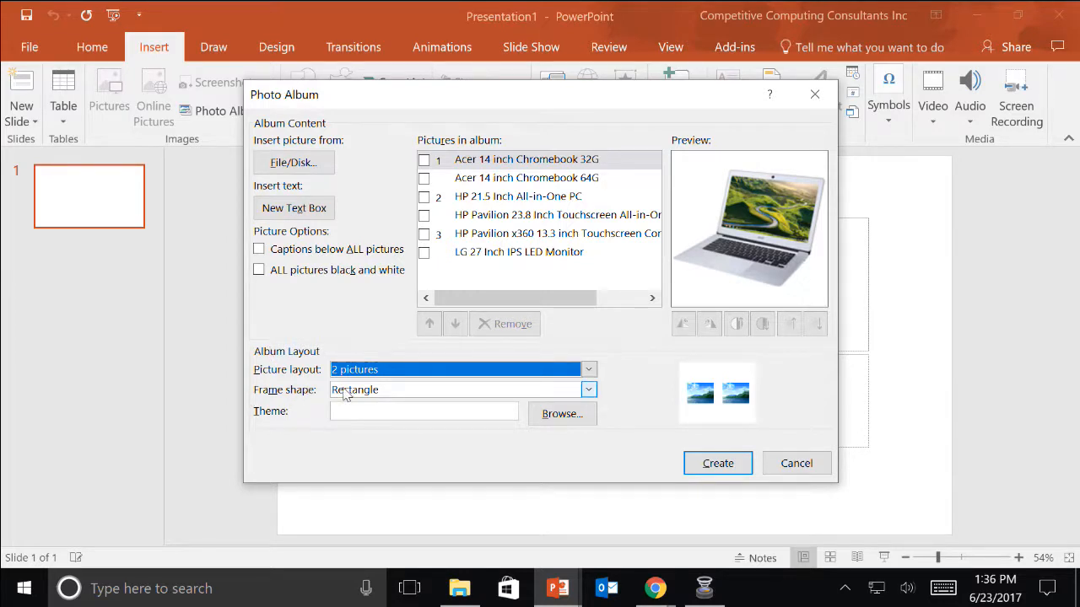
left_click(589, 392)
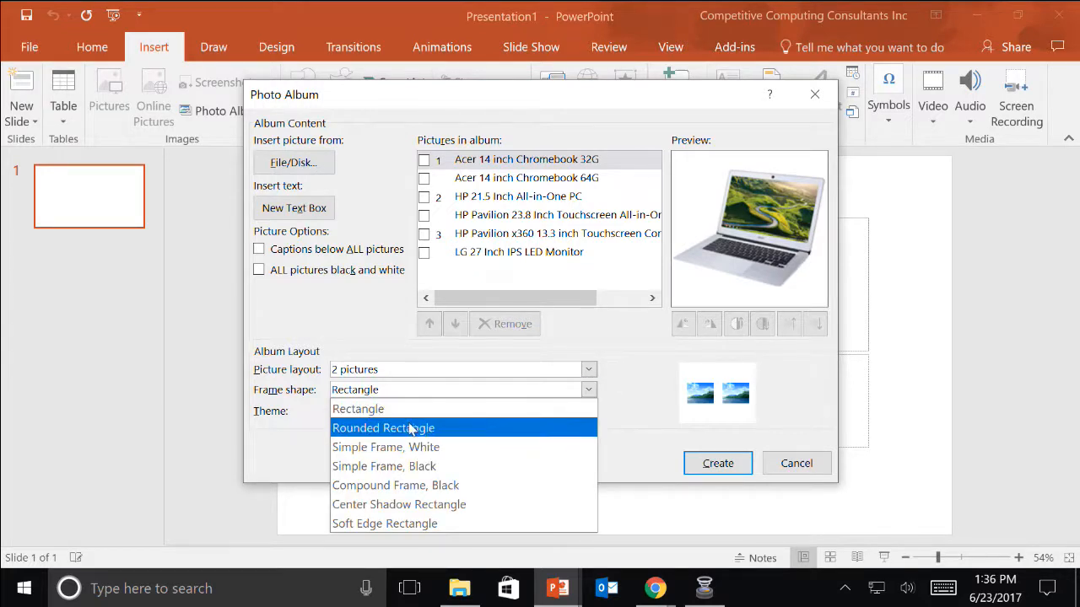
left_click(454, 431)
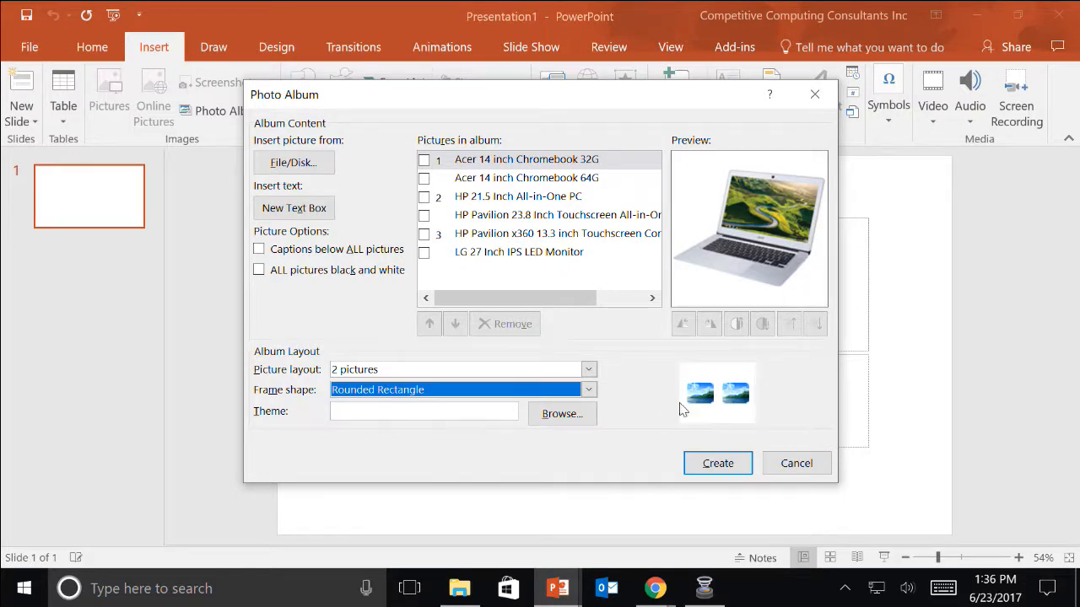
Try the Simple Frame, White and Simple Frame, Black frame shapes, and switch back to Rounded Rectangle
left_click(590, 392)
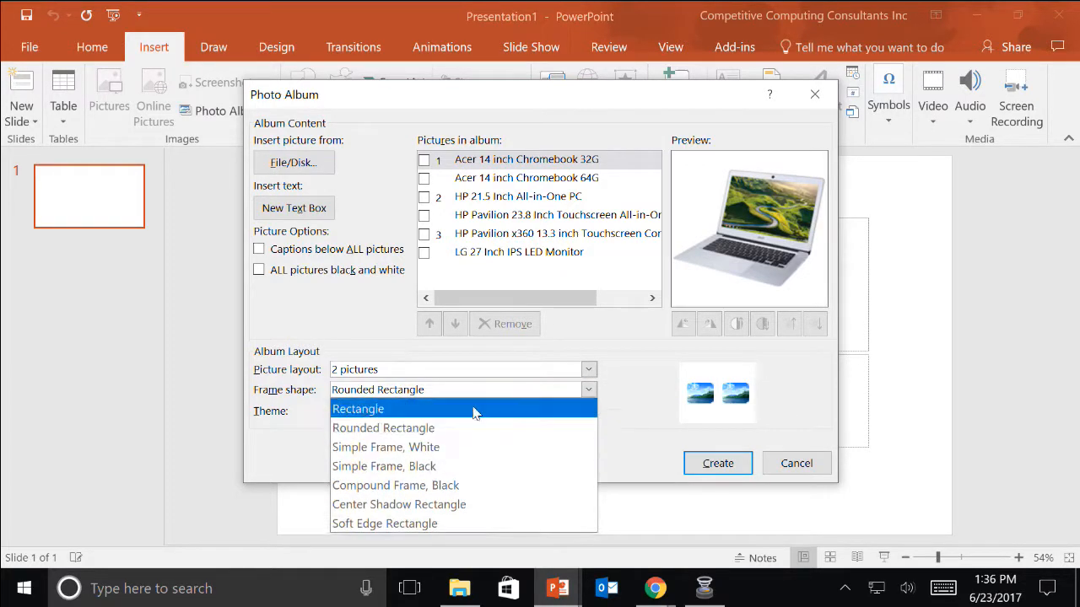
left_click(447, 448)
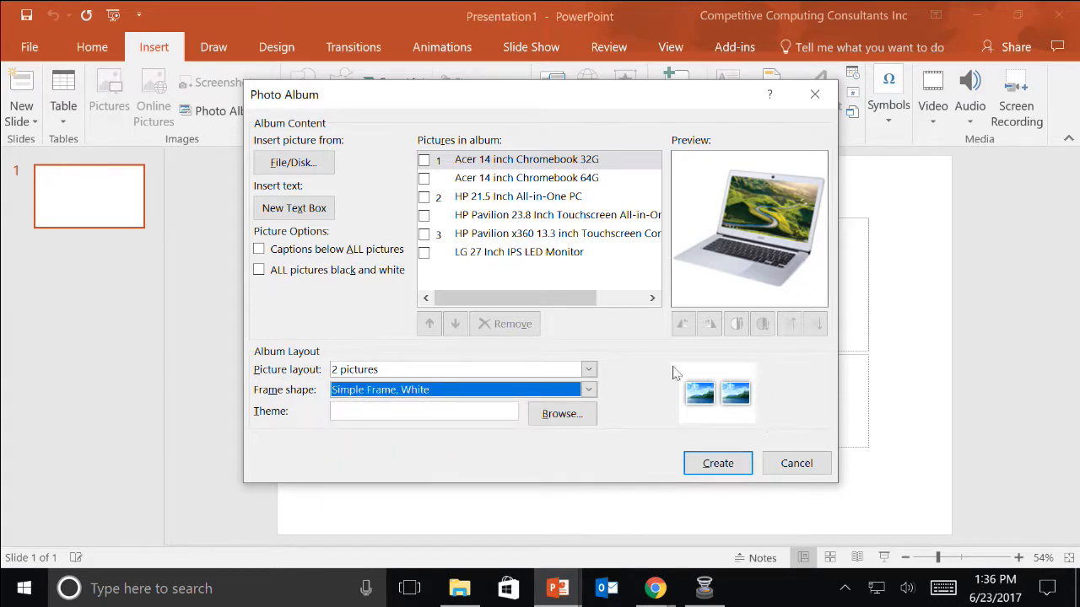
left_click(589, 389)
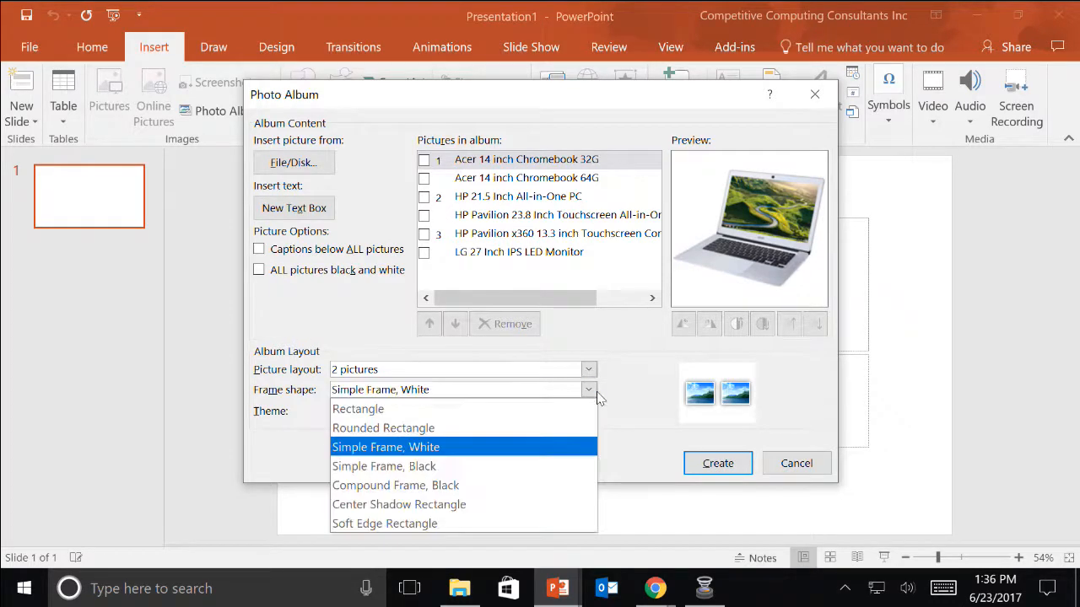
left_click(445, 464)
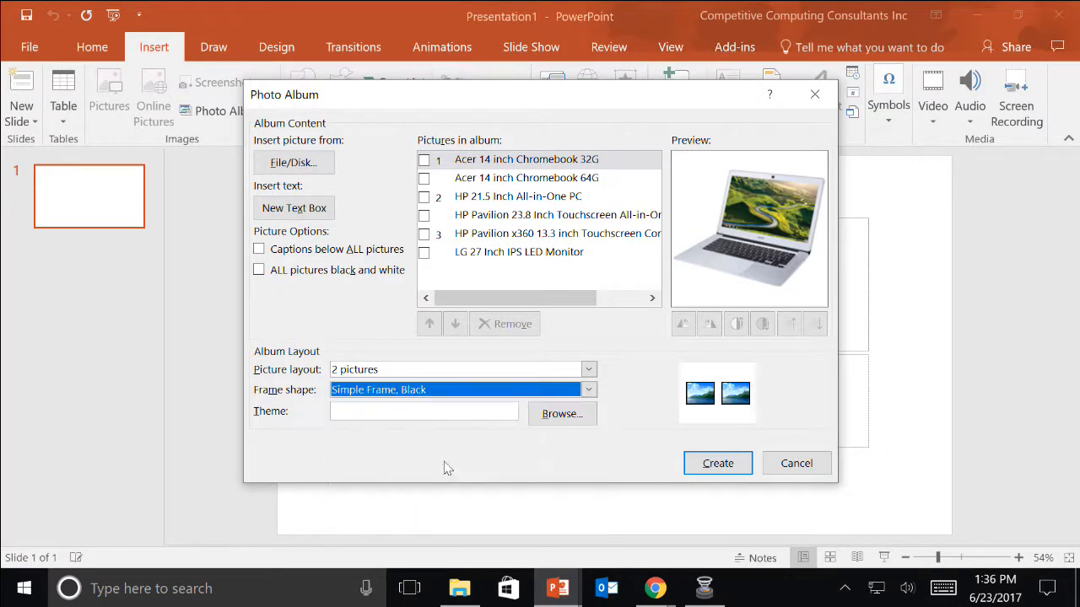
left_click(589, 390)
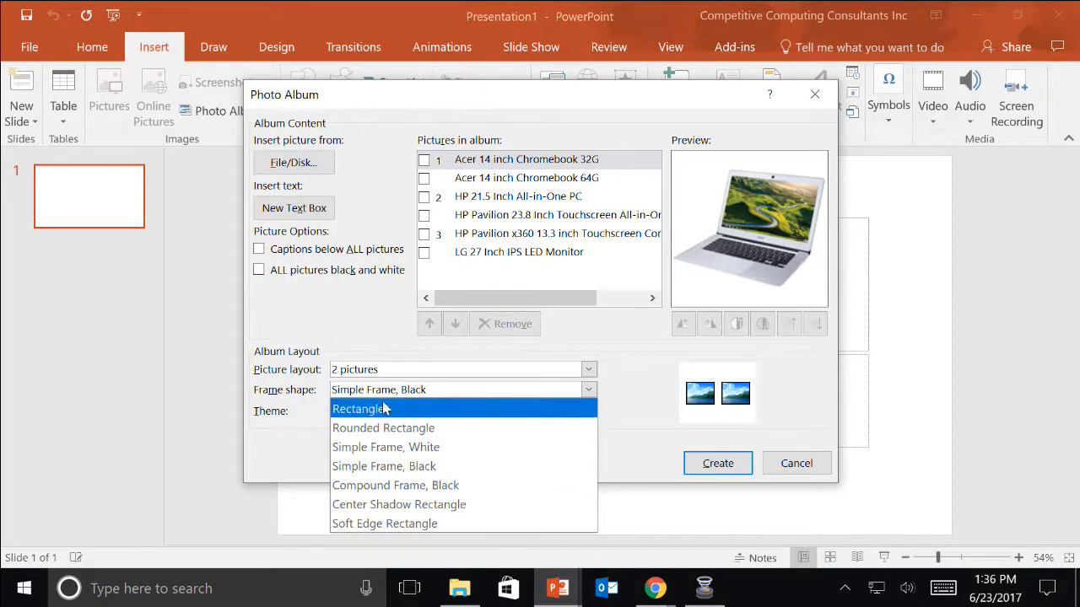
left_click(397, 430)
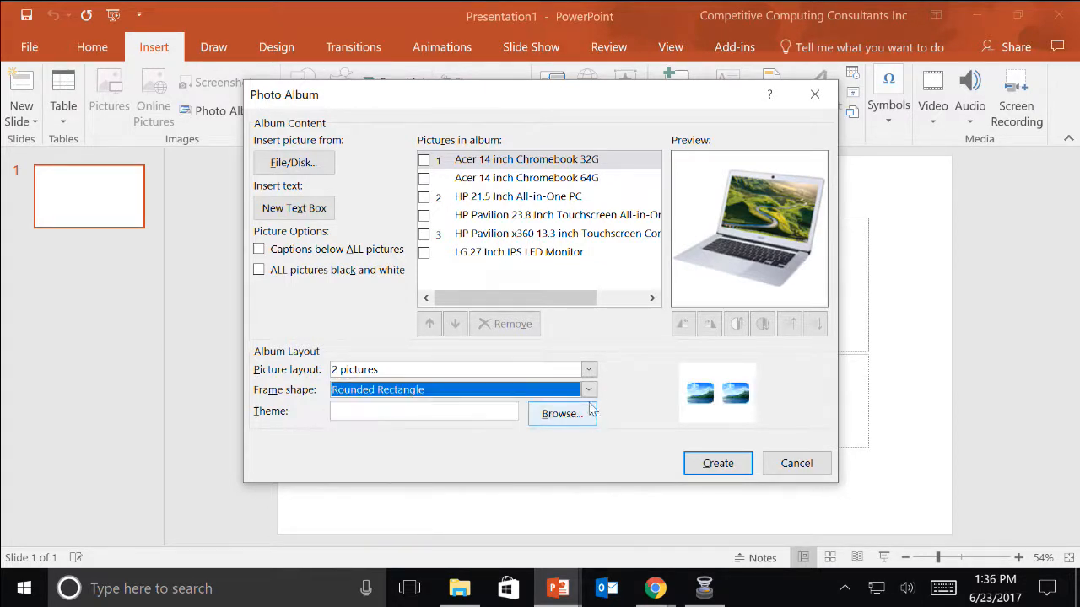
Enable captions below all pictures and create the photo album
key("Tab")
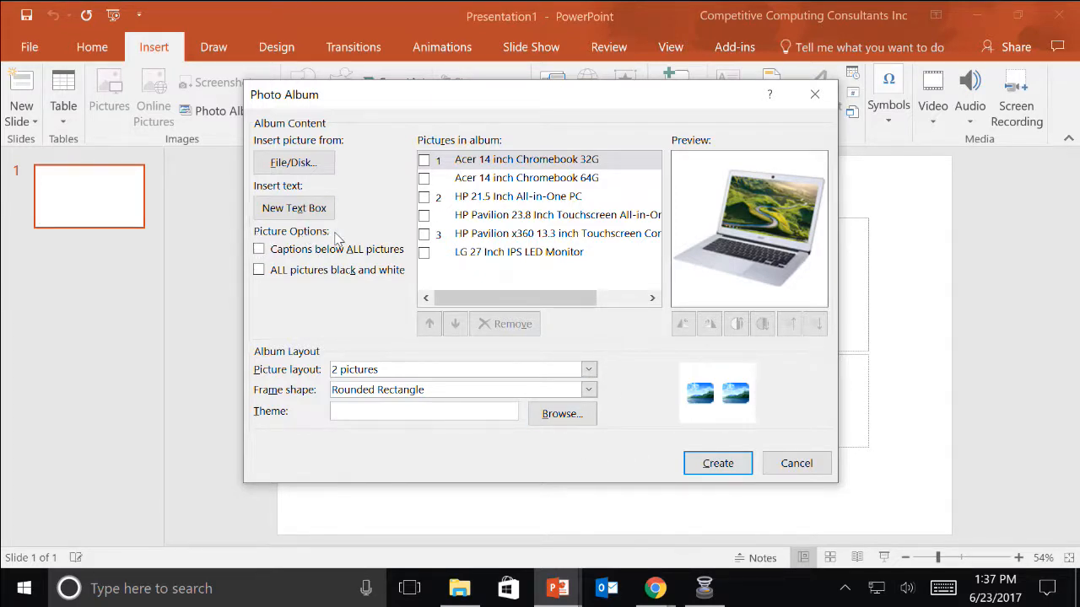
left_click(259, 250)
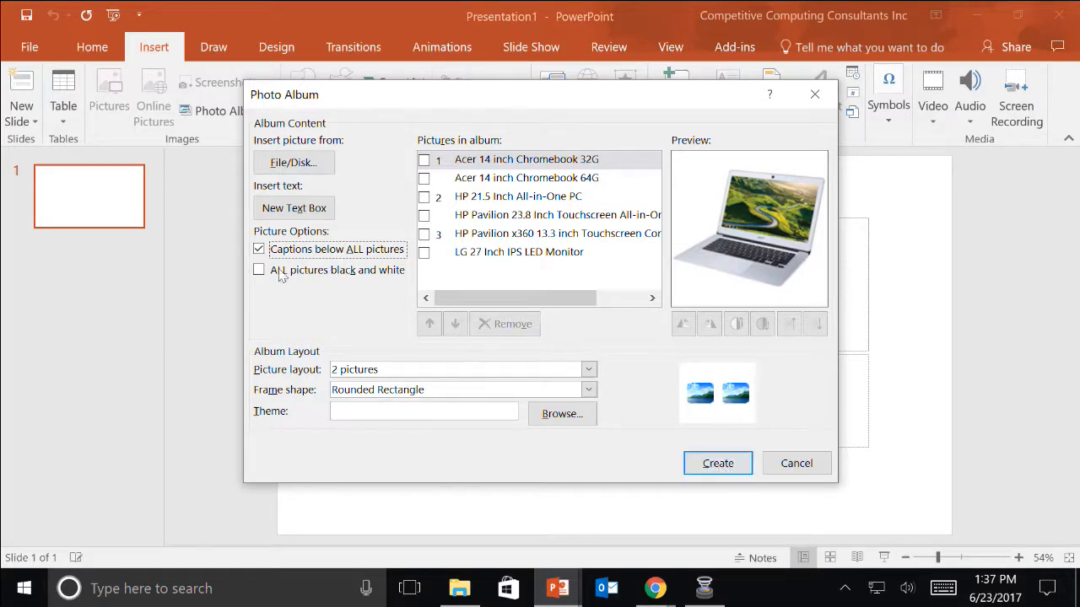
left_click(742, 469)
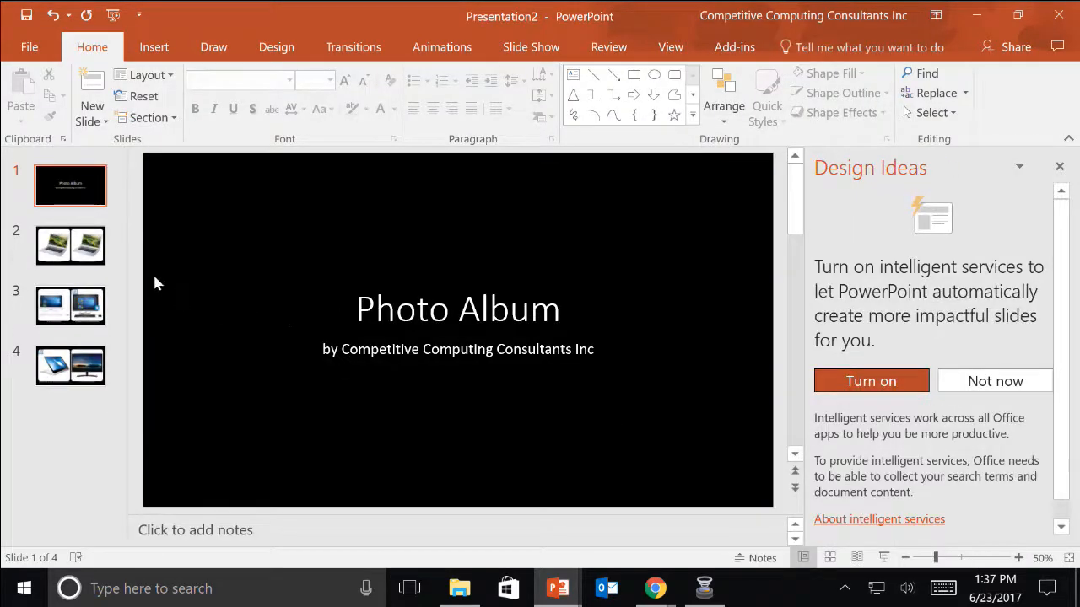
Review the product pictures and their captions on slides 2 to 4 of the new album
left_click(91, 247)
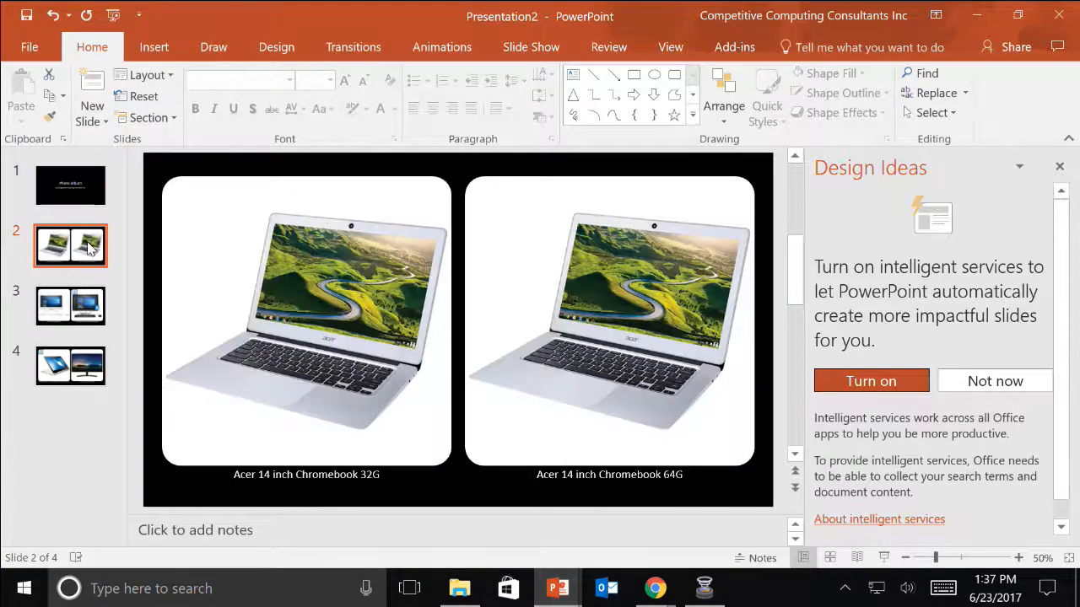
key("Down")
key("Down")
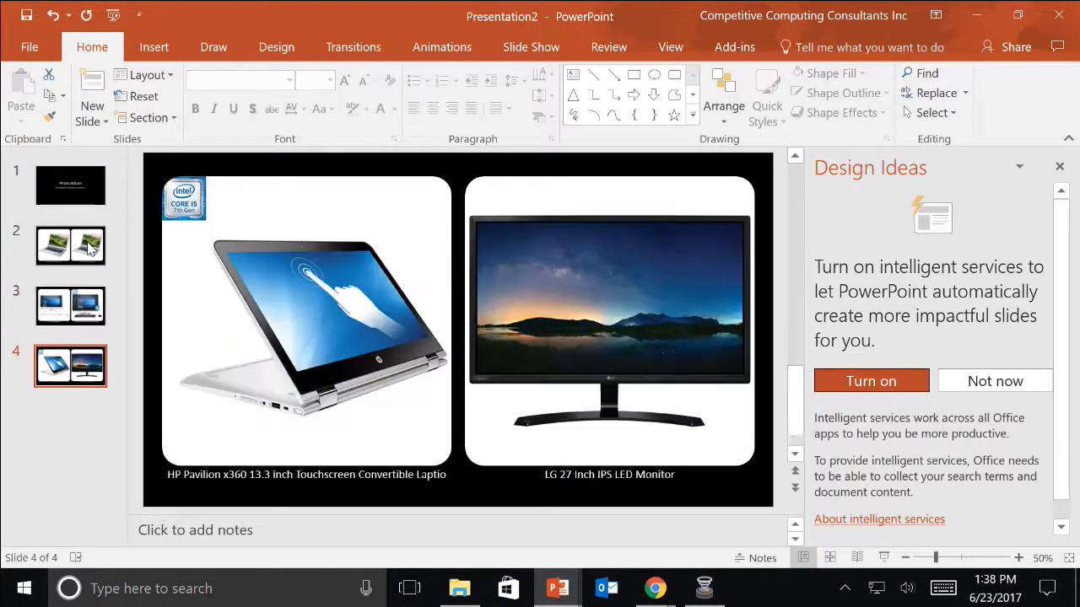
key("Up")
key("Up")
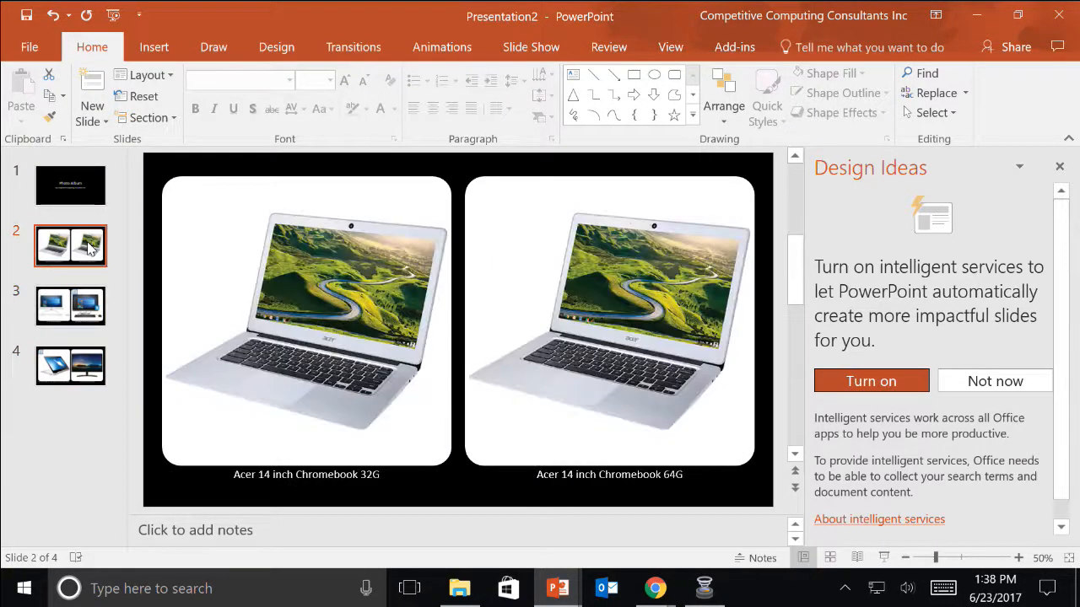
key("Down")
key("Down")
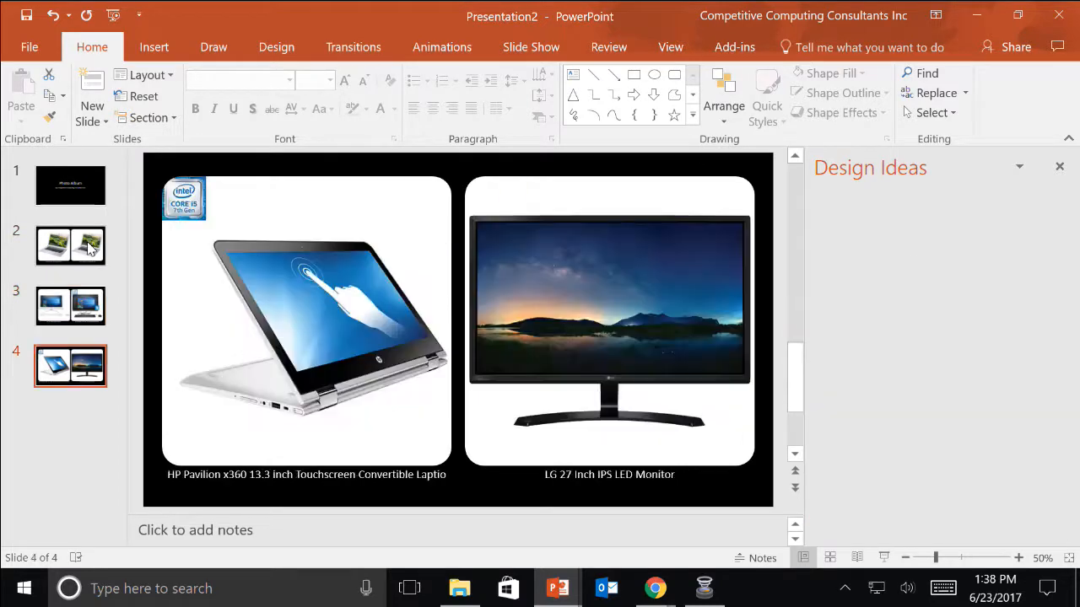
key("Up")
key("Up")
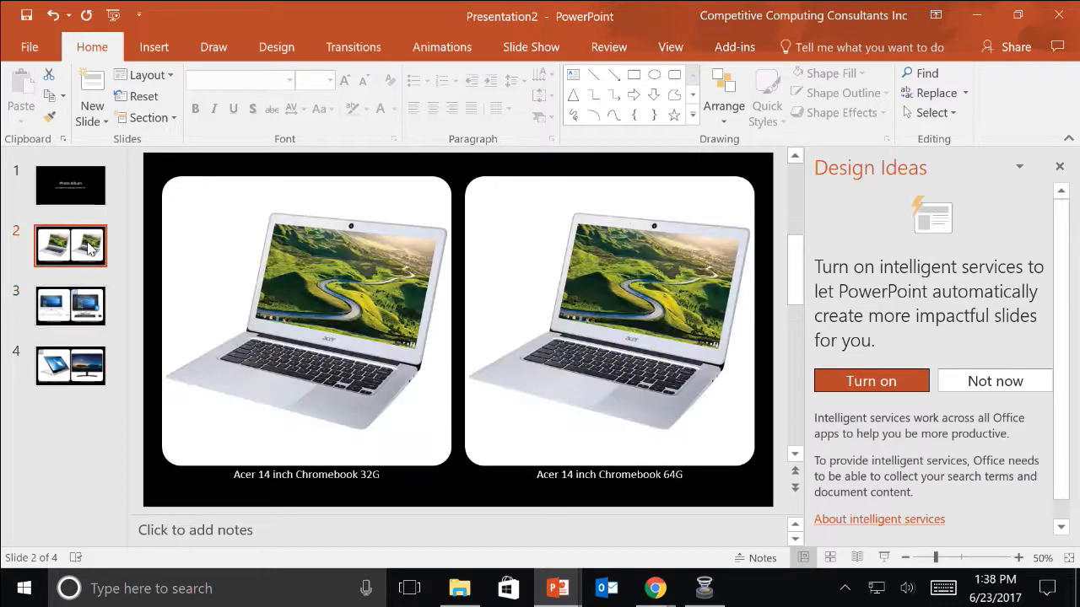
key("Up")
key("Down")
key("Down")
key("Up")
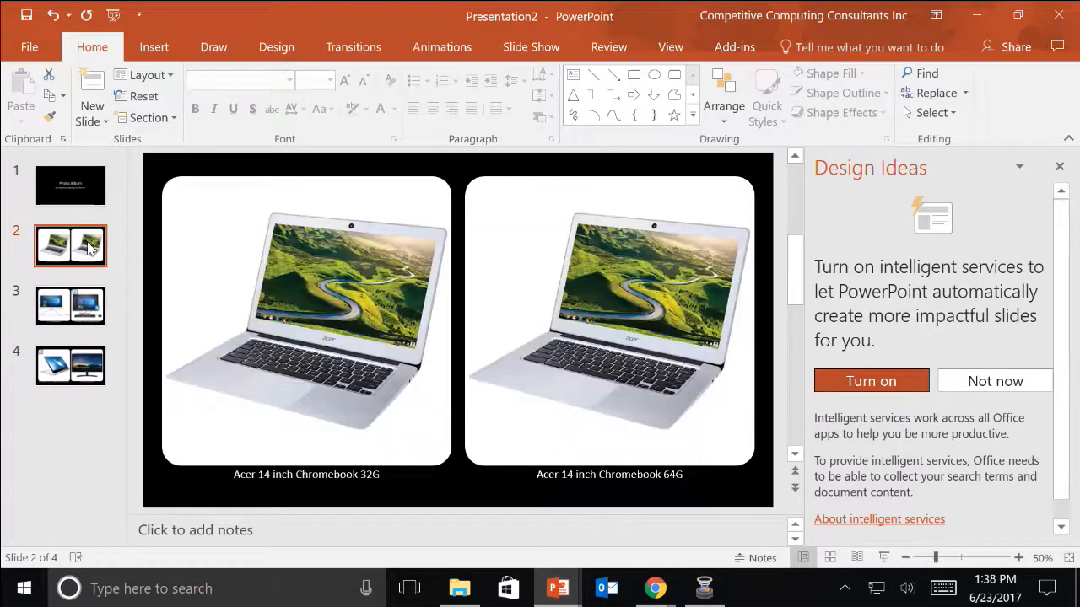